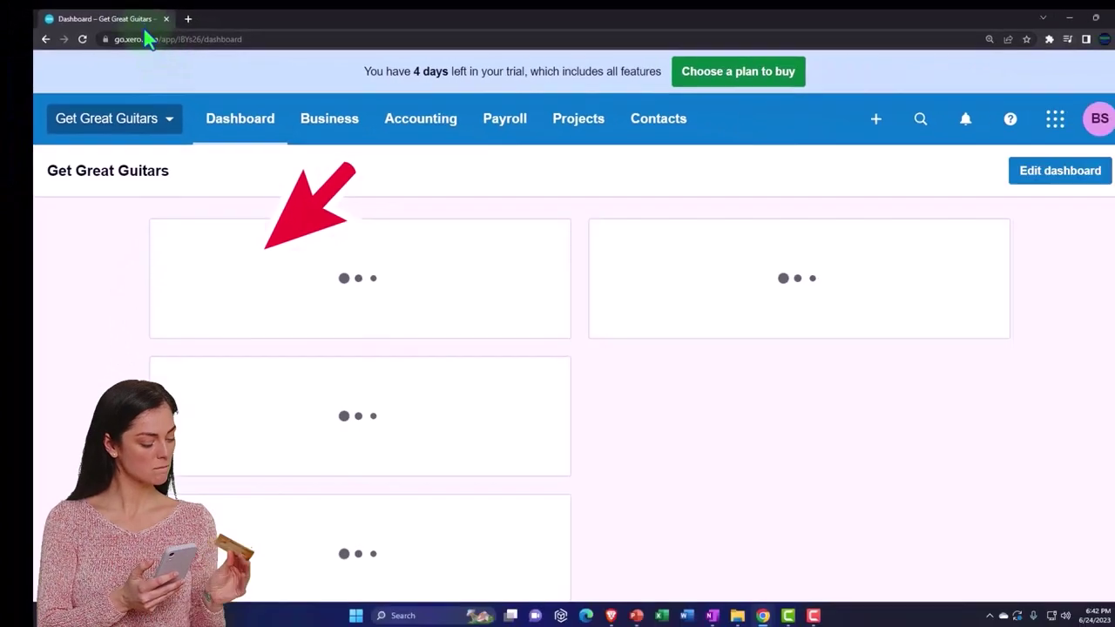
Duplicate the dashboard browser tab twice and open the Balance Sheet Standard Custom report in the second tab
right_click(138, 22)
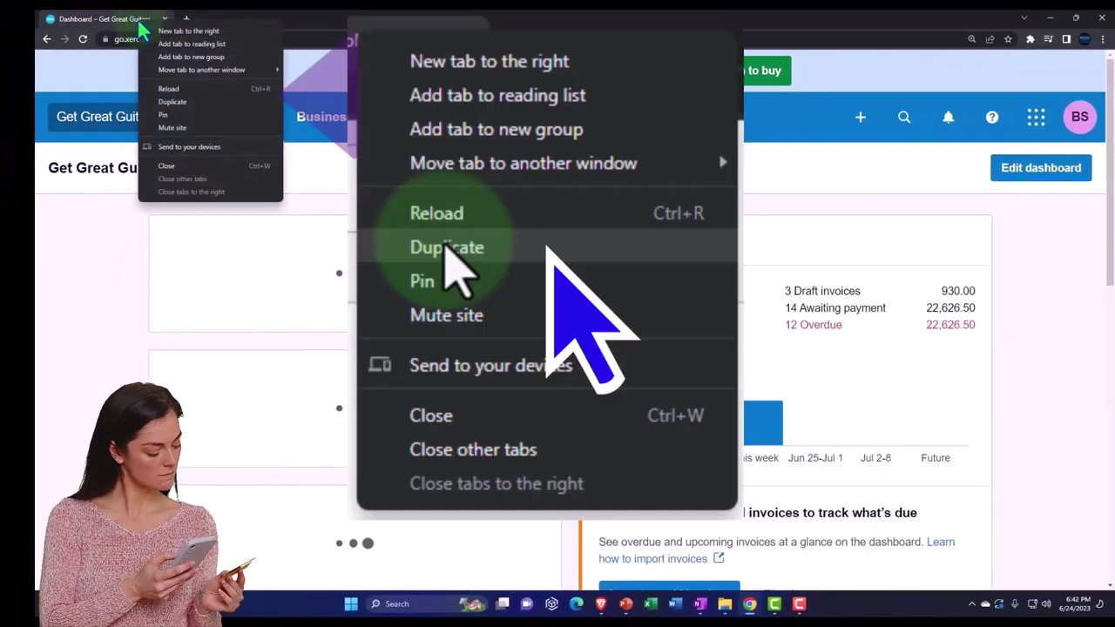
click(178, 102)
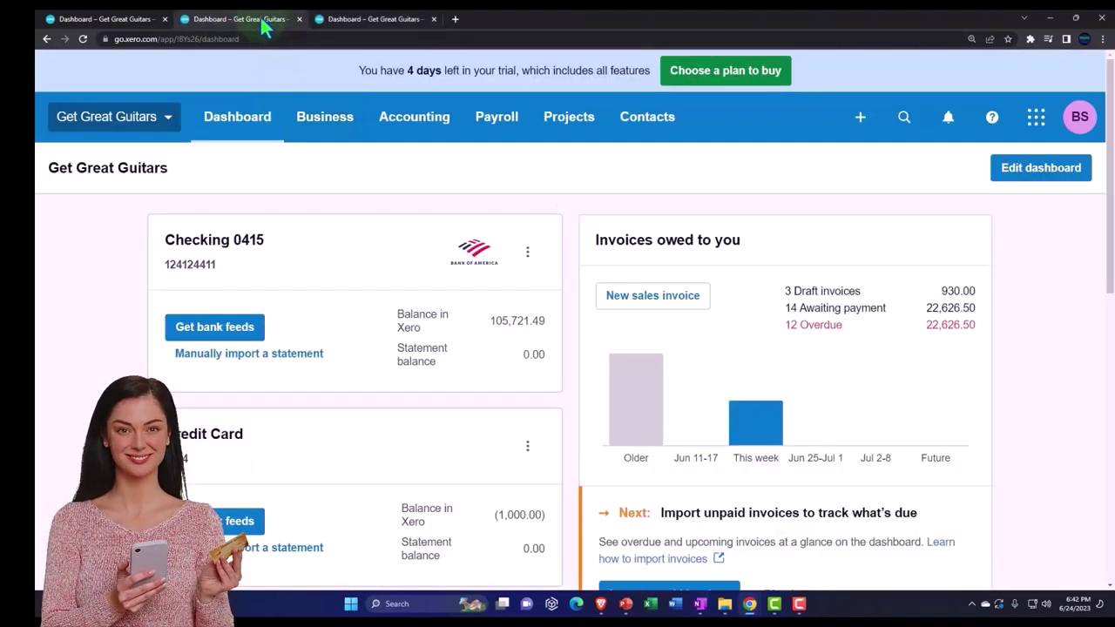
click(420, 131)
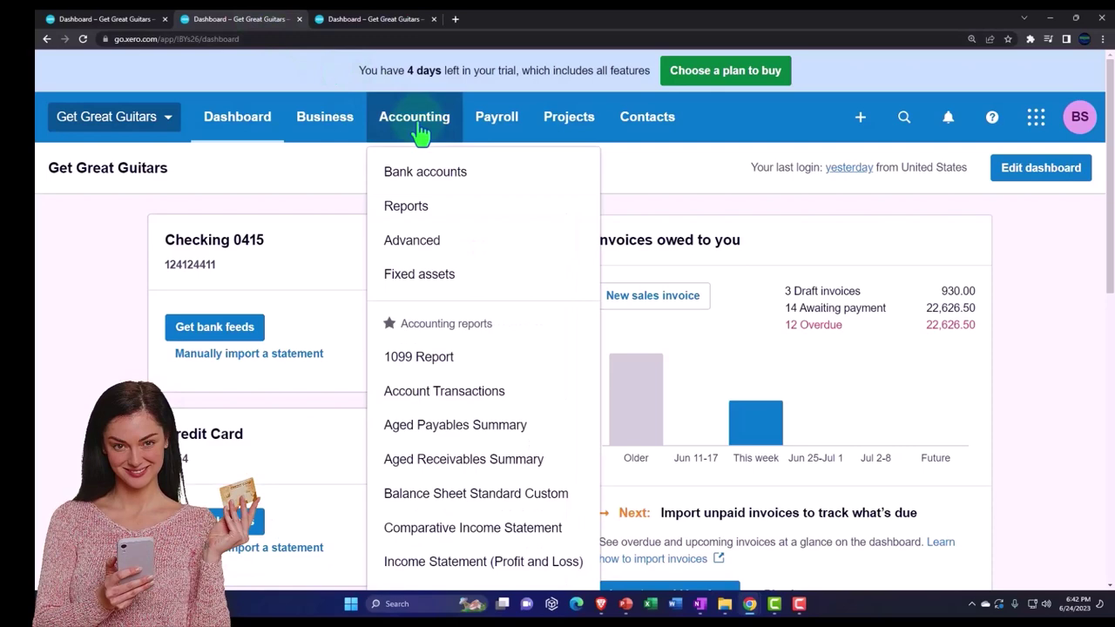
click(481, 502)
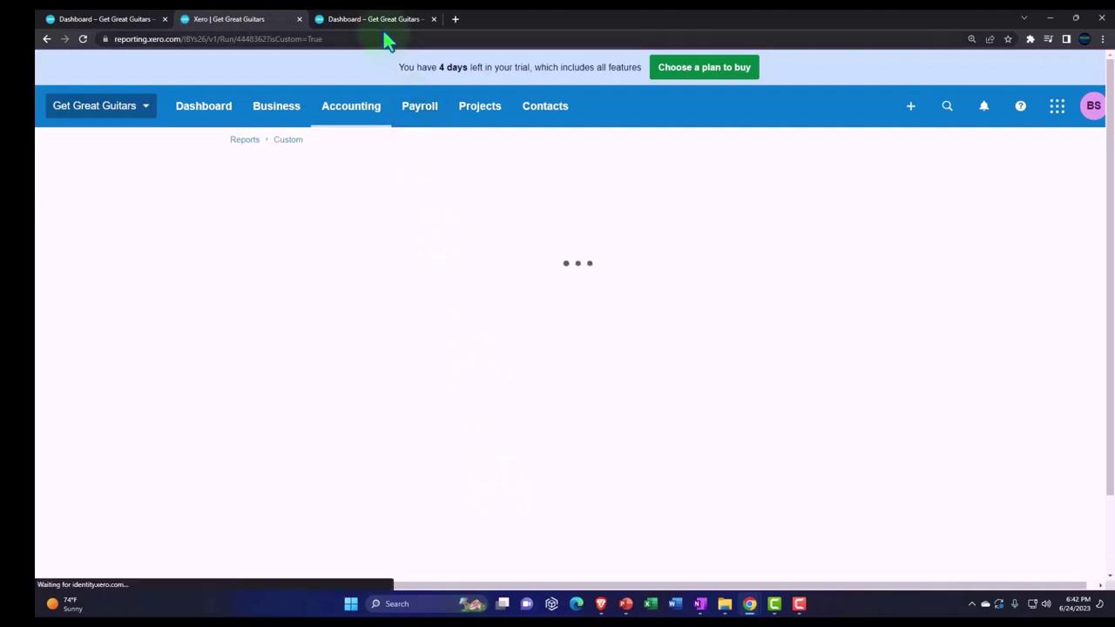
Open the Comparative Income Statement report in the third browser tab and review its January and February 2023 columns
click(379, 21)
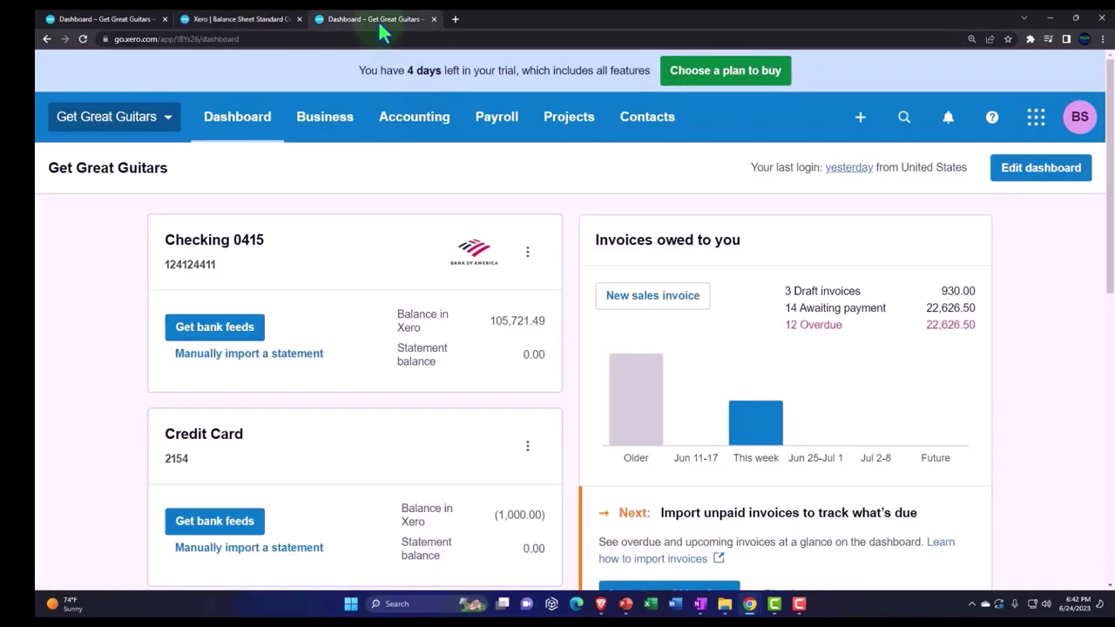
click(392, 119)
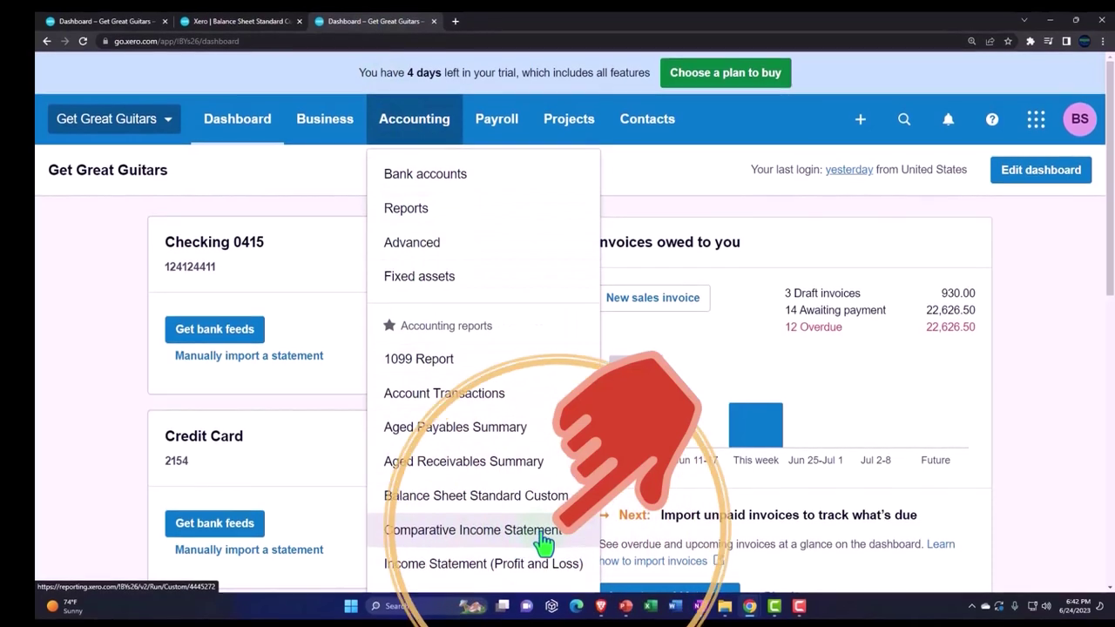
click(553, 537)
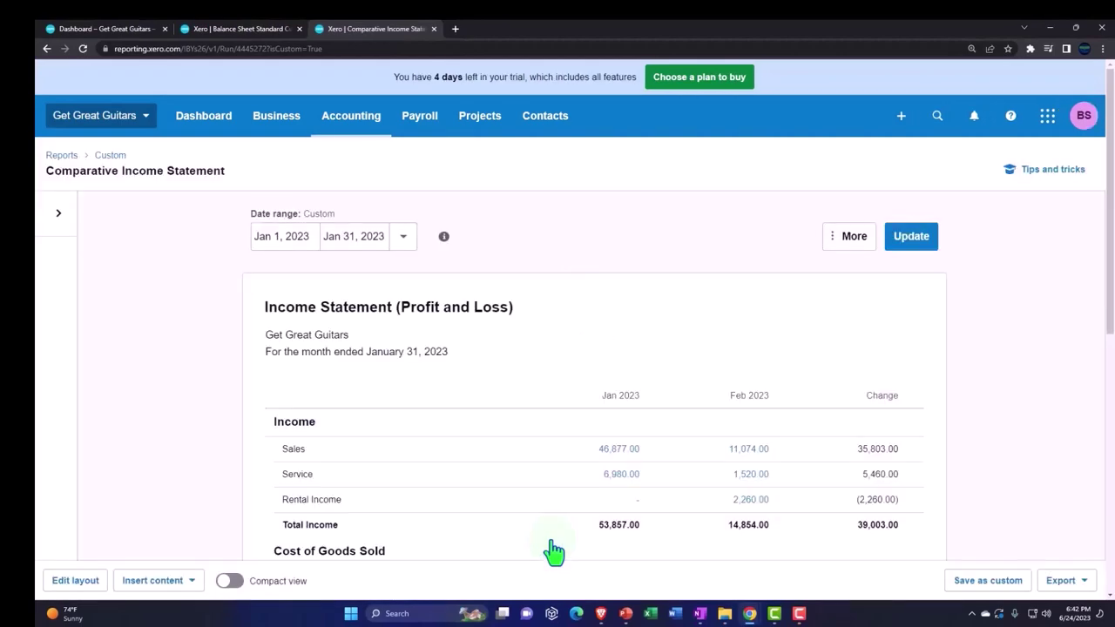
key(ctrl+plus)
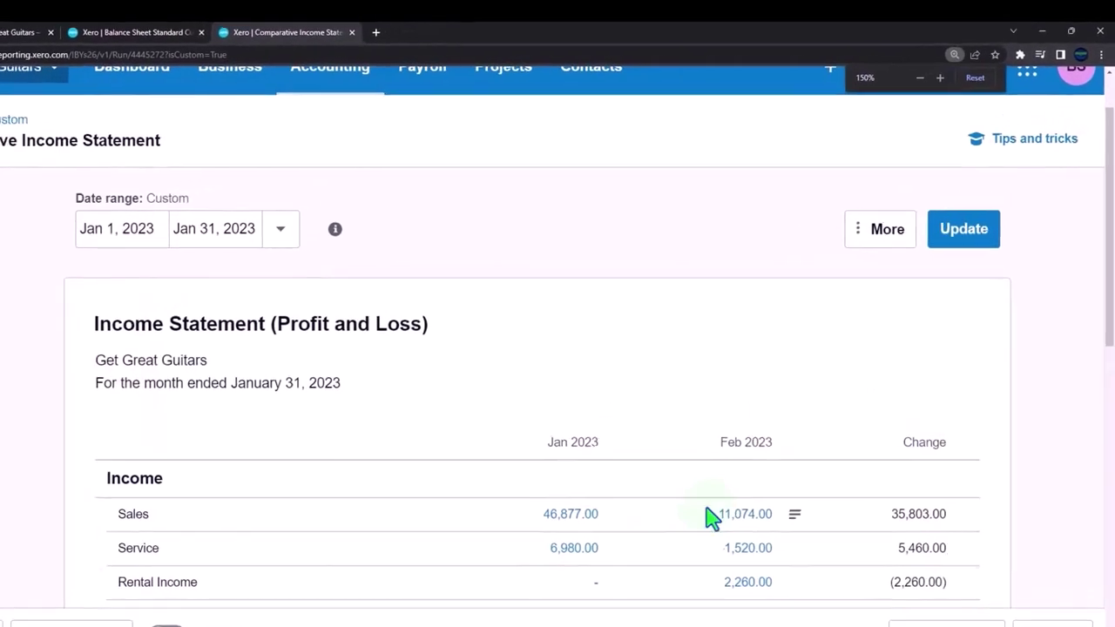
scroll(684, 545, down, 1)
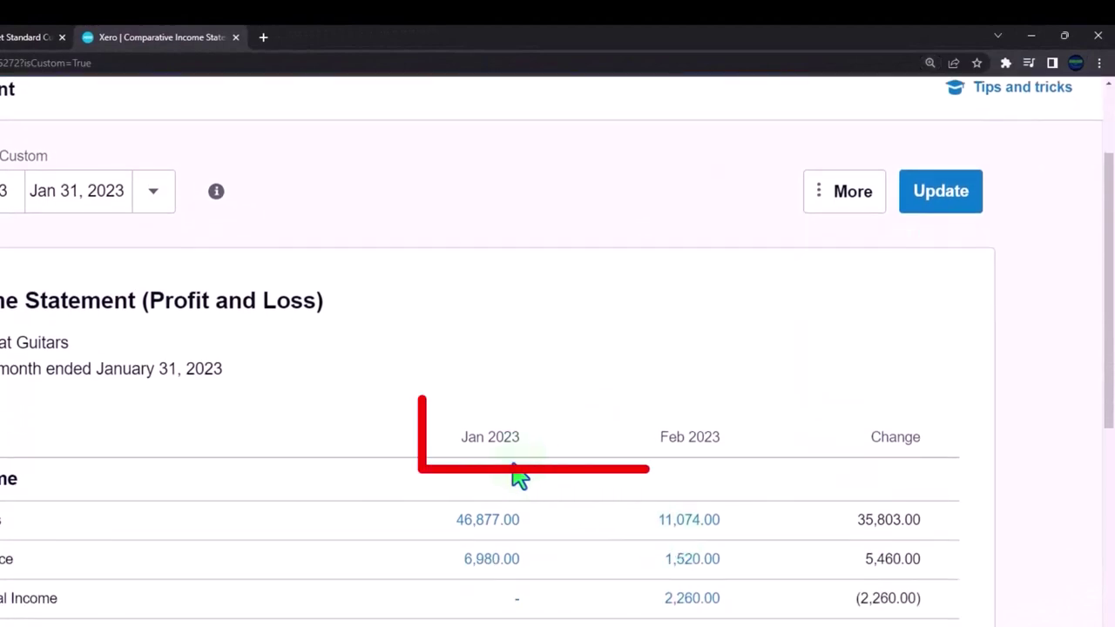
Return to the Balance Sheet report and review its current and fixed asset sections
click(27, 35)
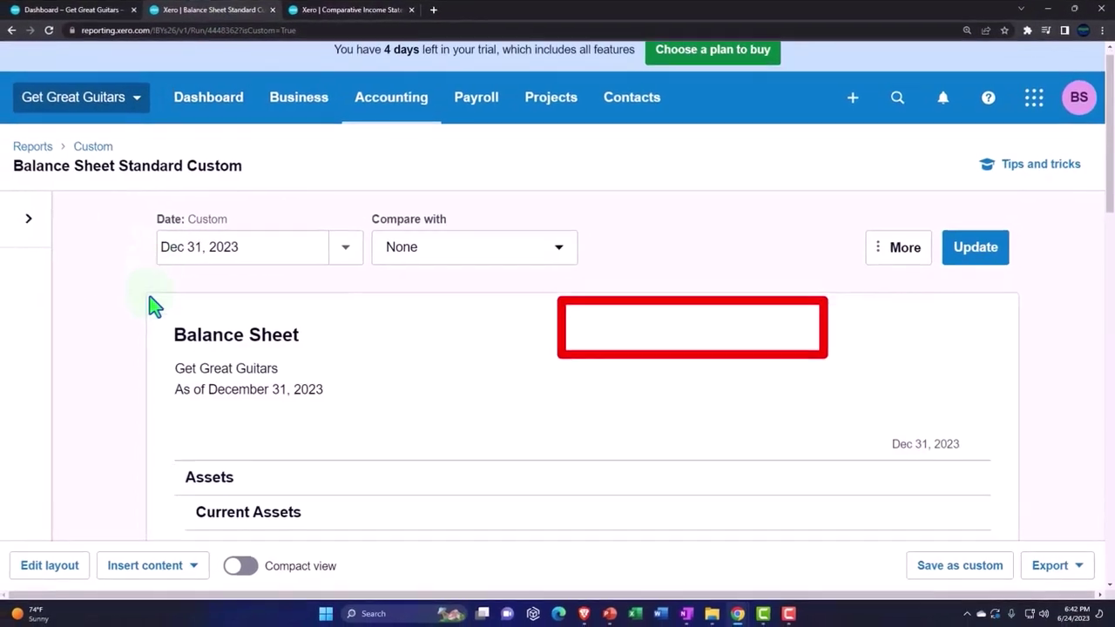
scroll(155, 305, down, 5)
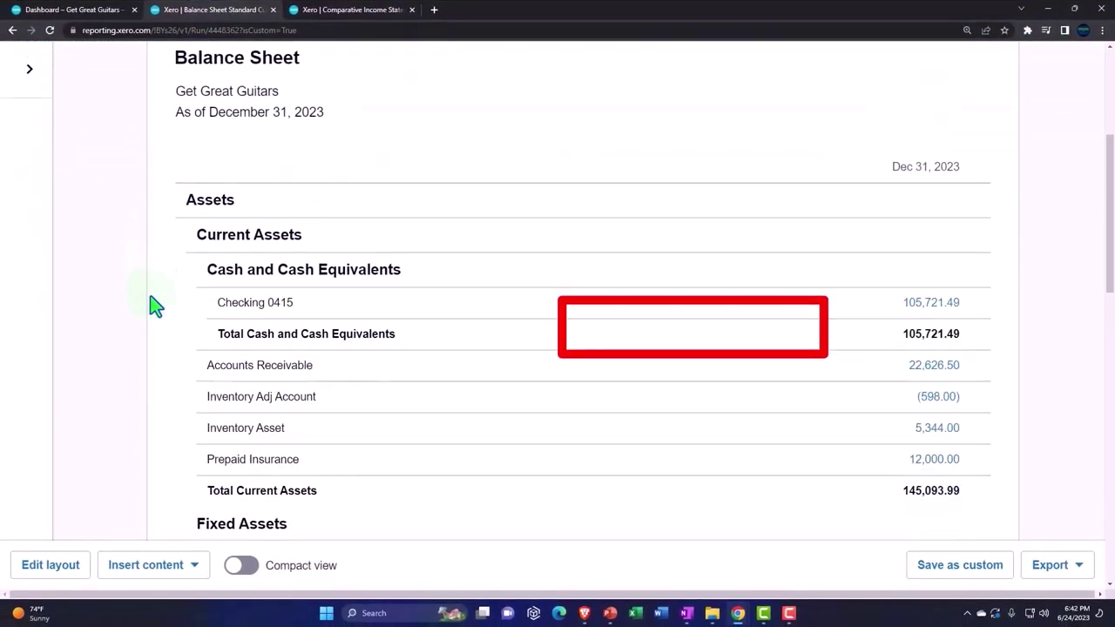
scroll(155, 305, down, 1)
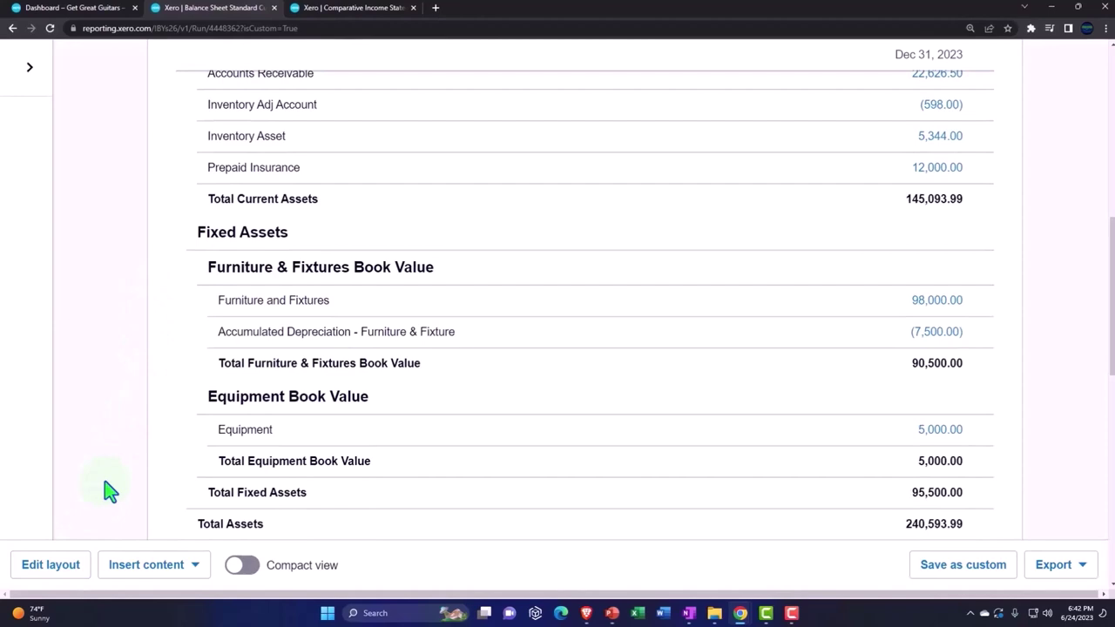
scroll(107, 490, up, 3)
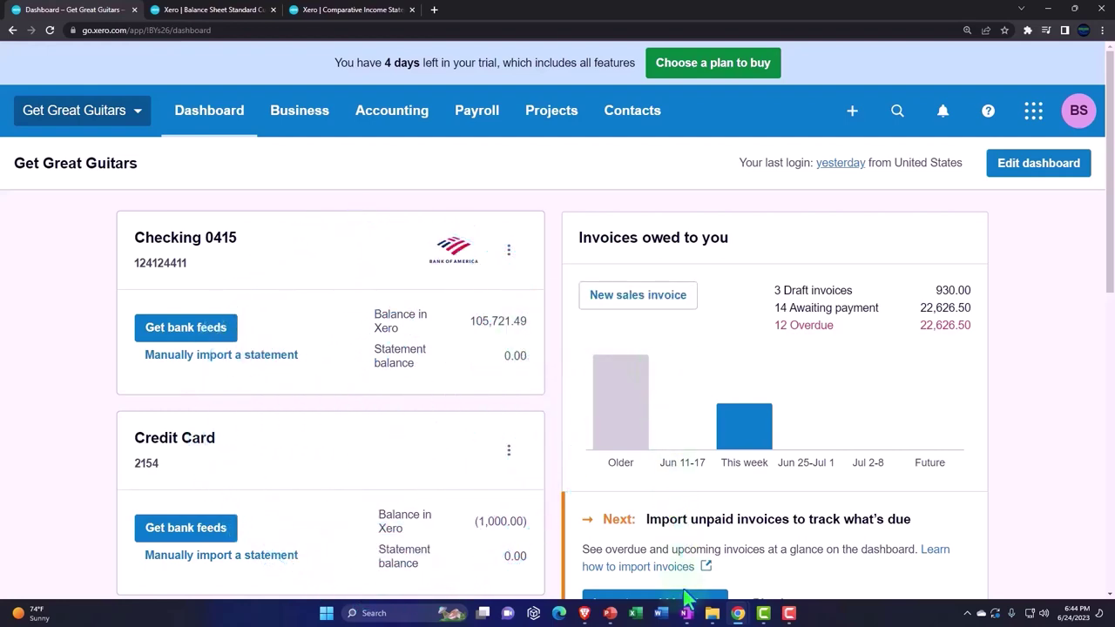
click(688, 615)
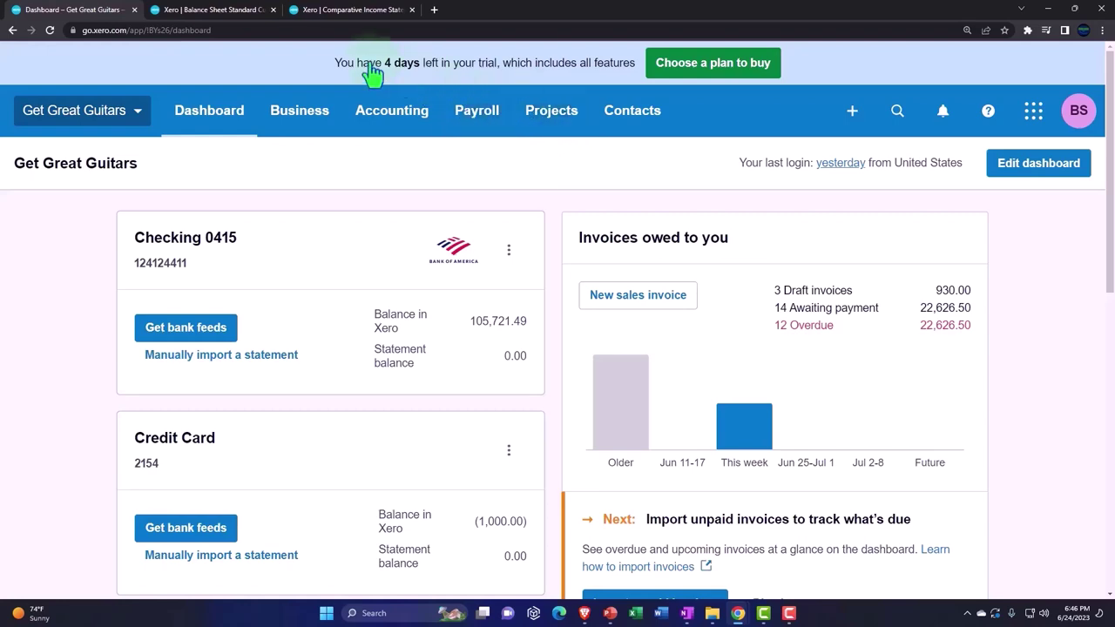
Drill into the Feb 2023 Sales amount on the Comparative Income Statement and review the underlying transactions
click(340, 12)
scroll(411, 314, down, 1)
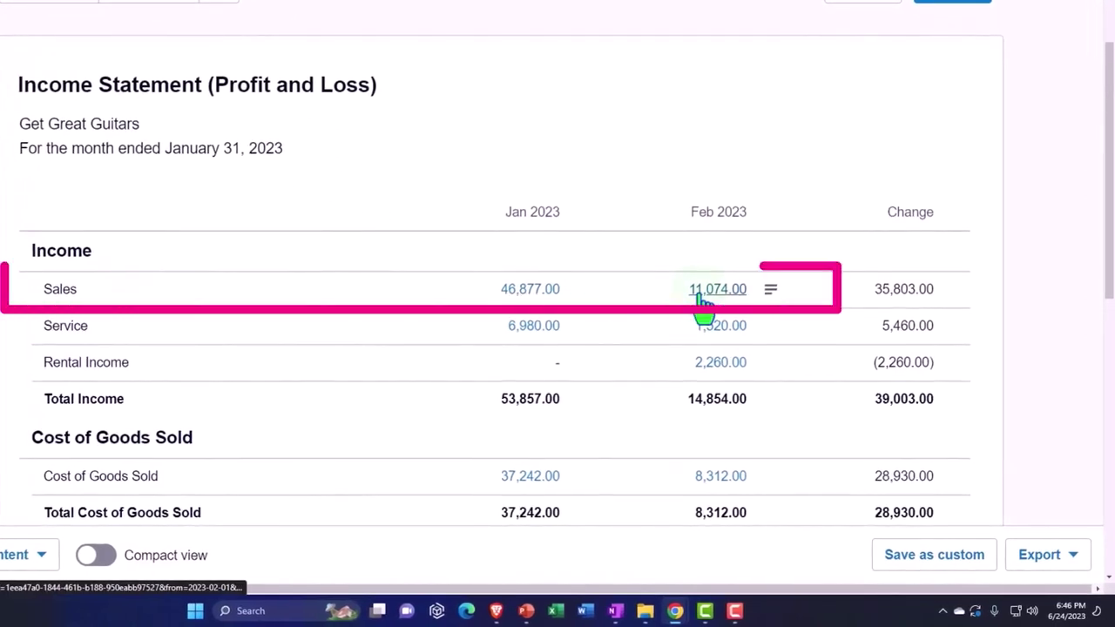
click(706, 305)
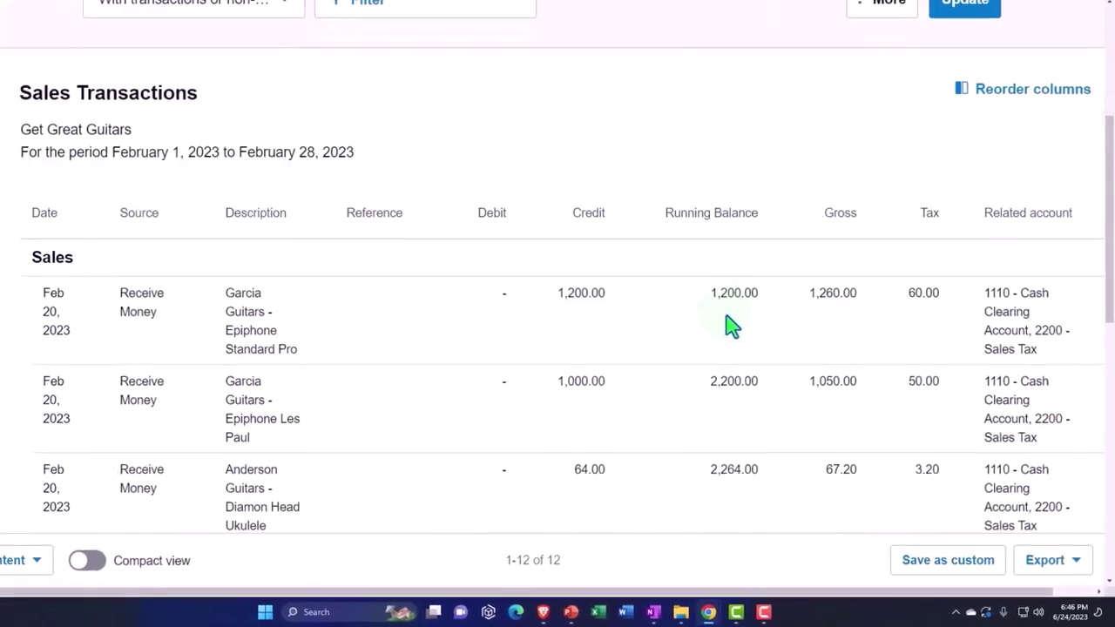
scroll(739, 332, down, 3)
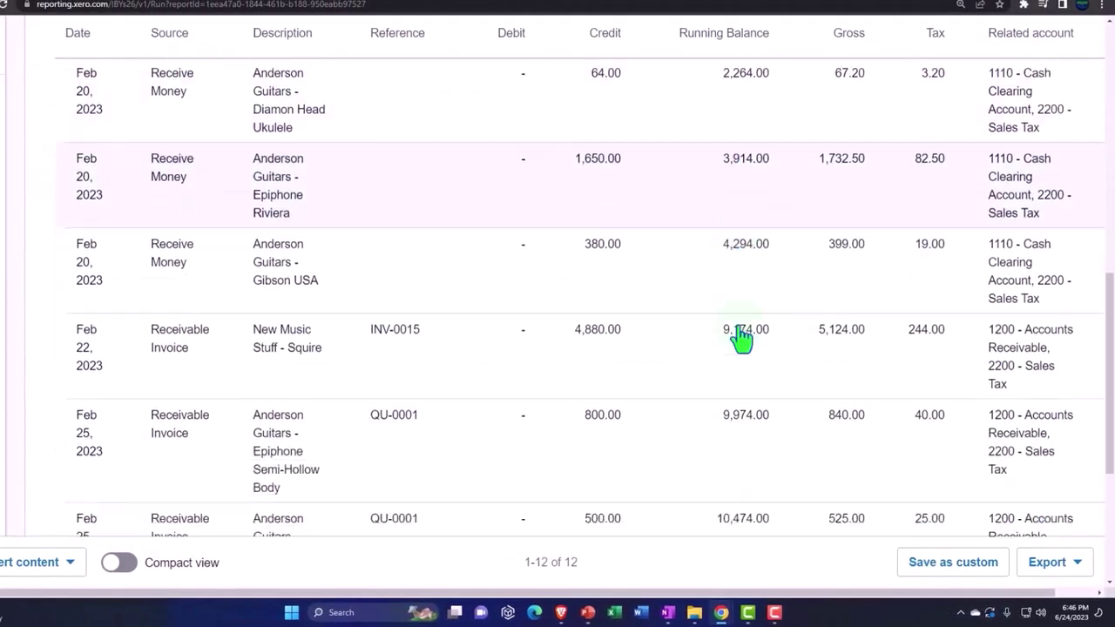
scroll(740, 338, down, 3)
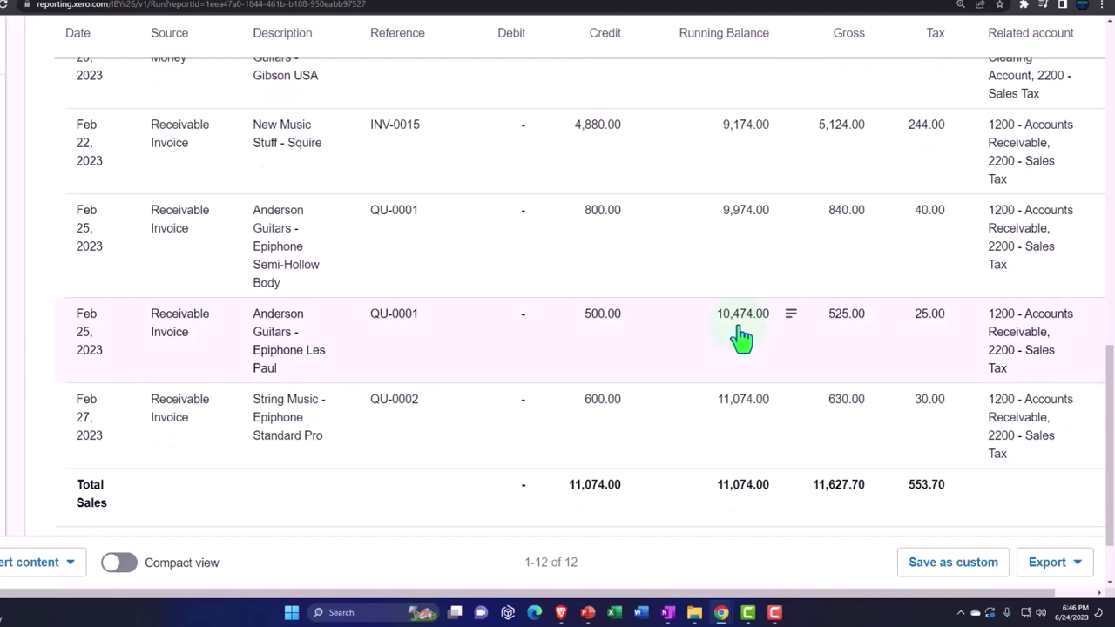
scroll(703, 363, up, 7)
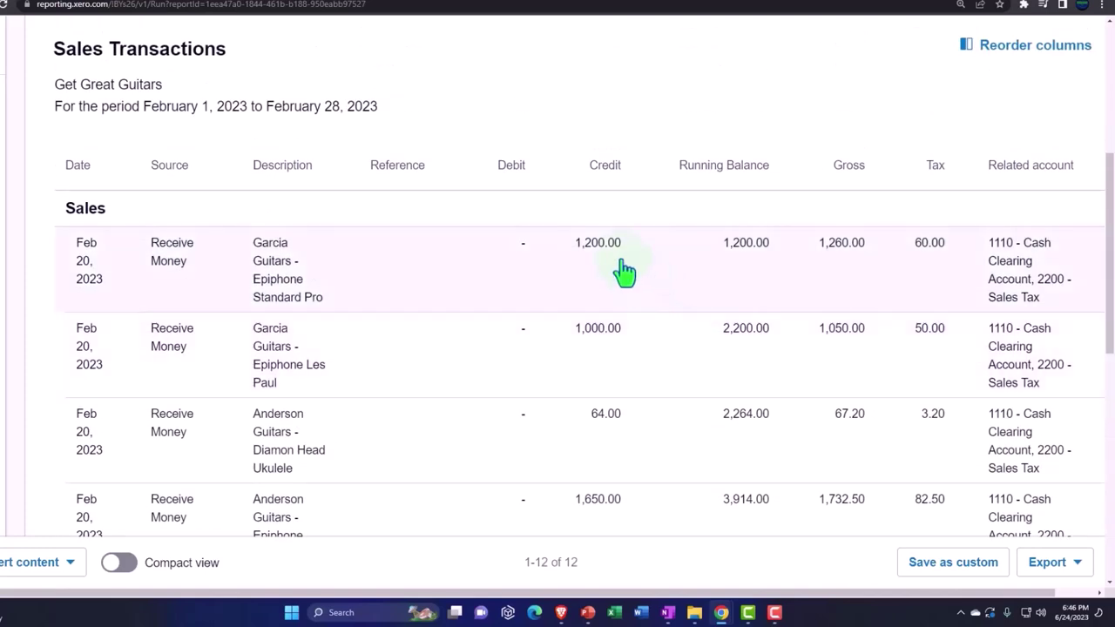
Open the first Garcia Guitars Receive Money transaction, examine its line items and sales tax, and return to the report
click(614, 258)
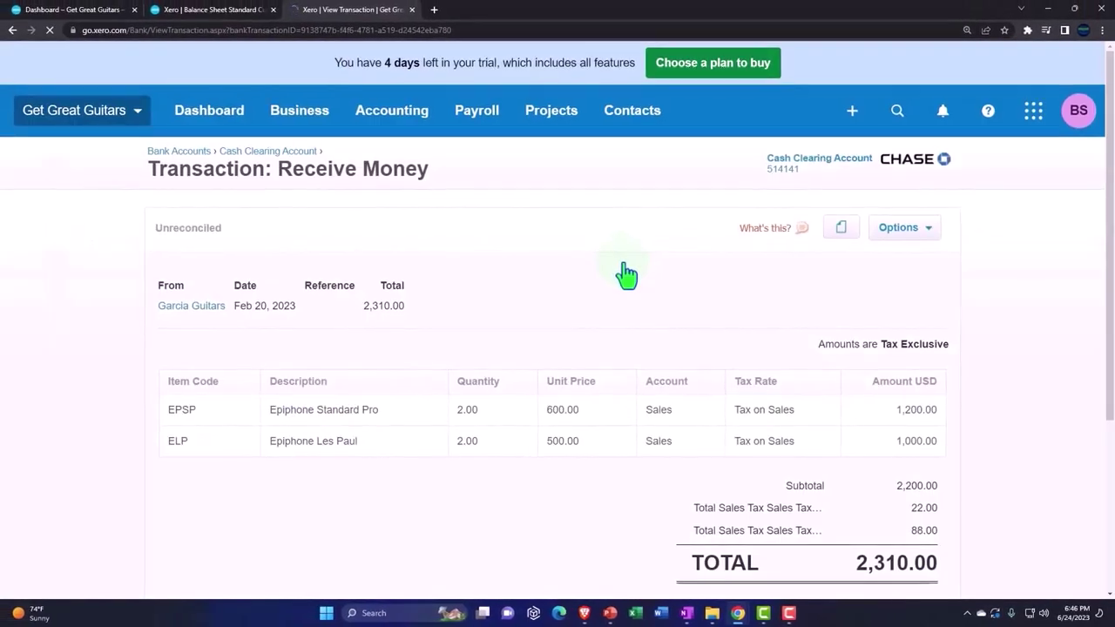
scroll(649, 272, down, 1)
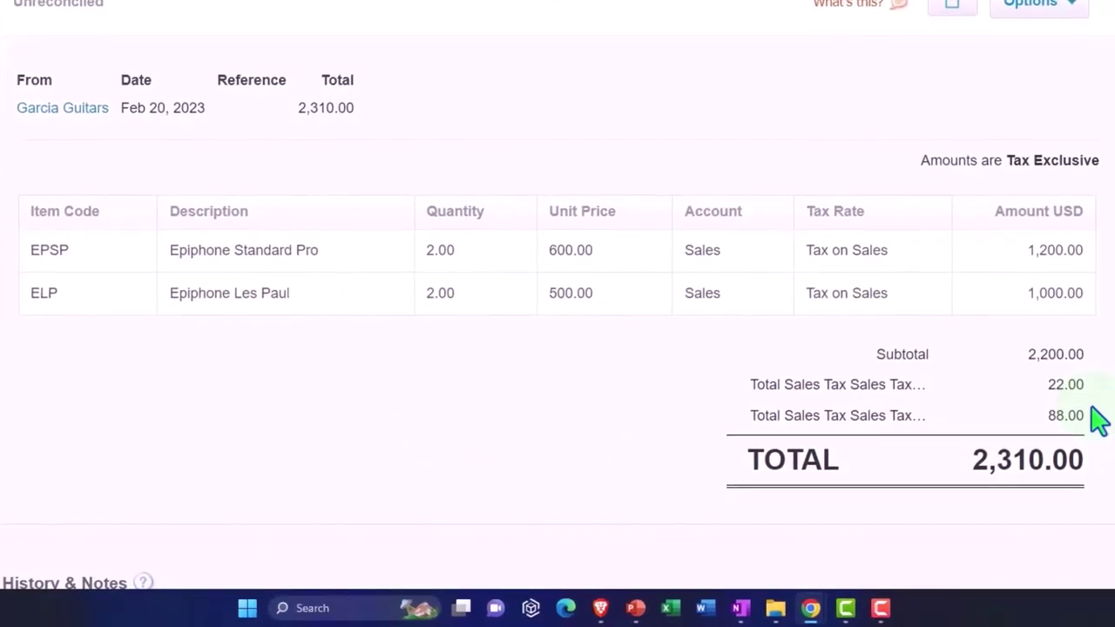
scroll(3, 293, up, 1)
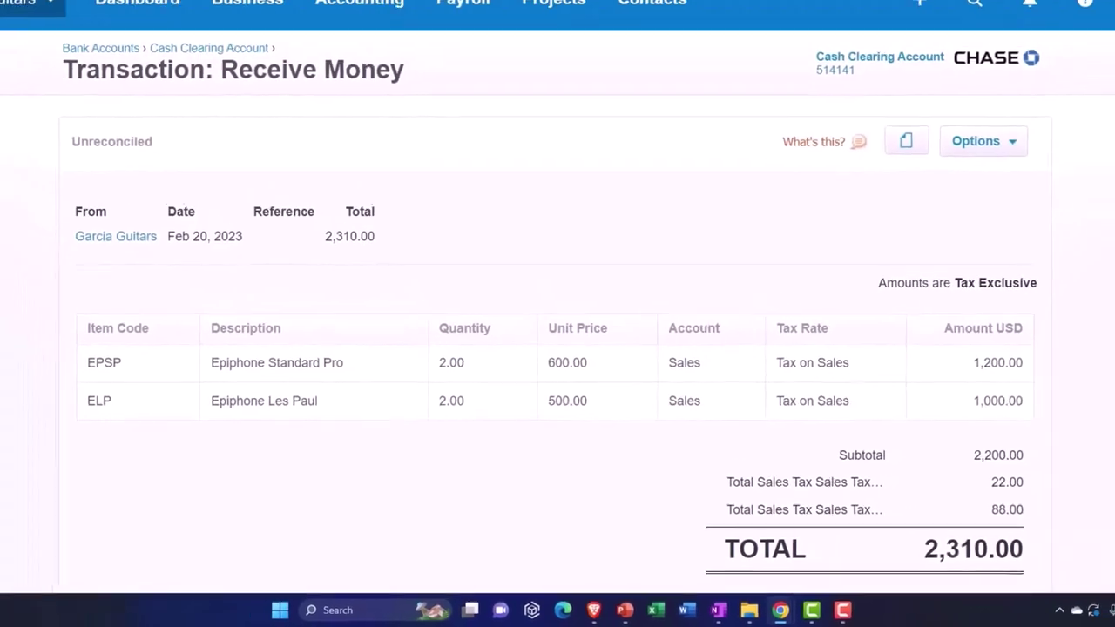
click(12, 30)
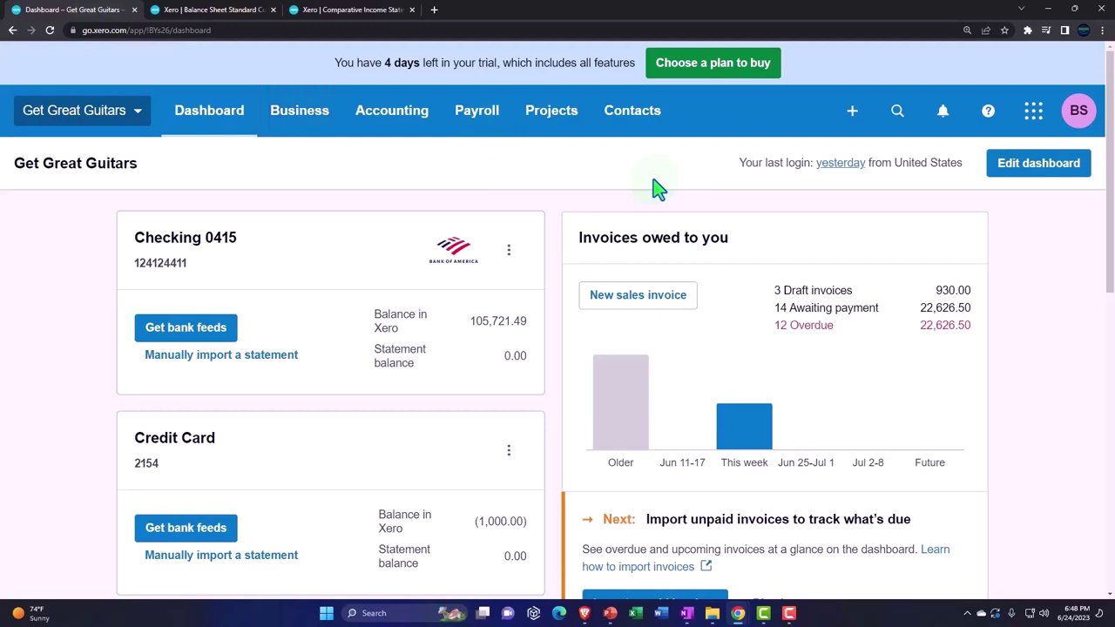
In the first browser tab, open the Tax rates page from the advanced accounting settings
click(375, 122)
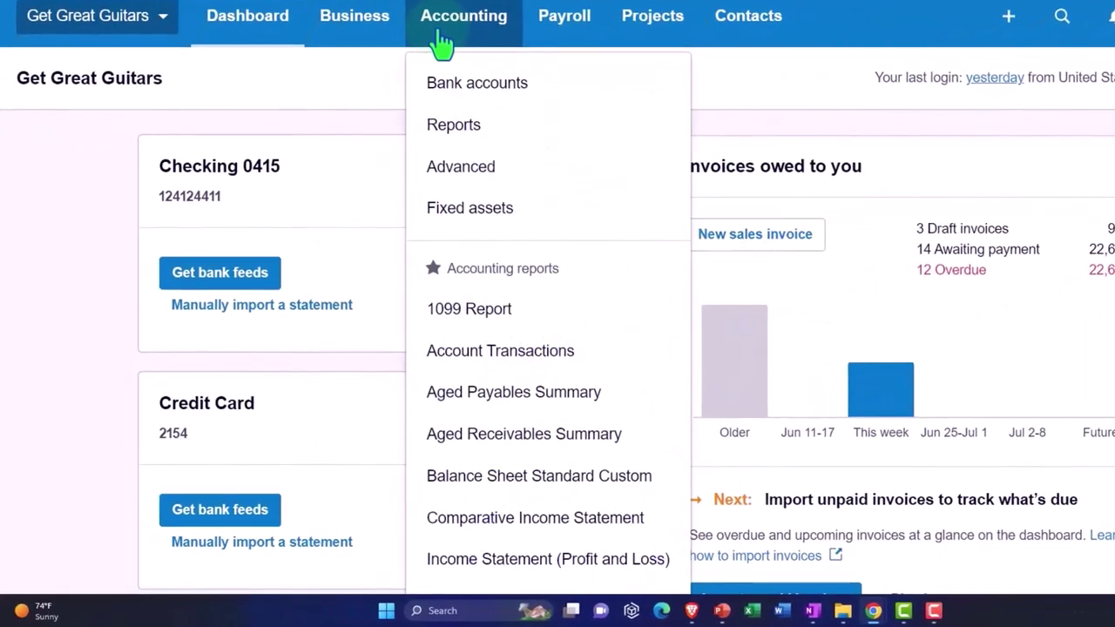
click(485, 165)
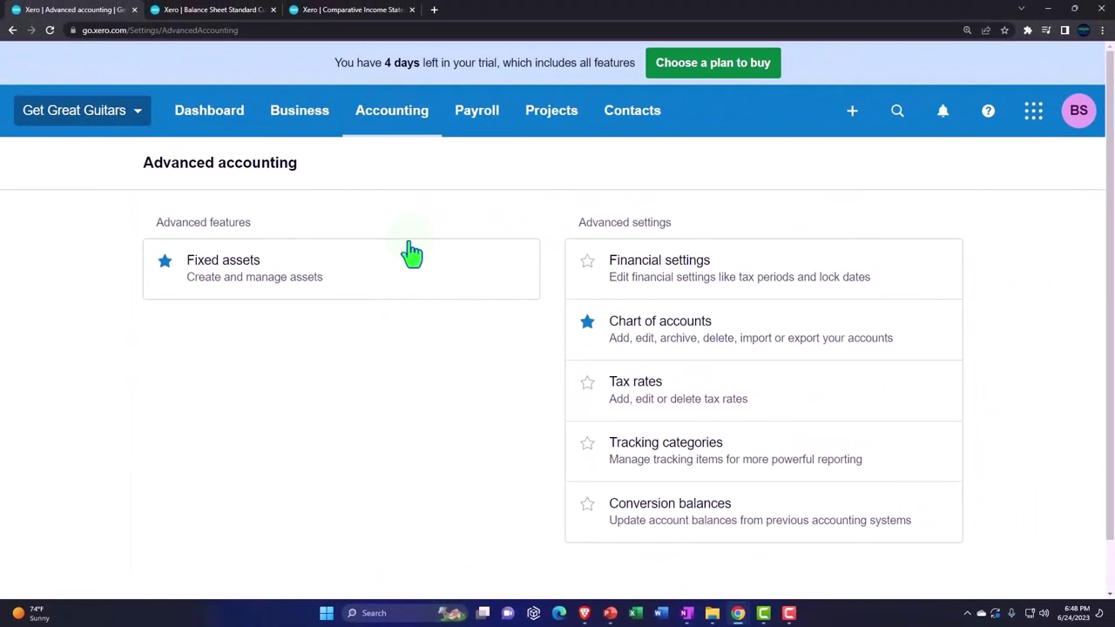
click(628, 392)
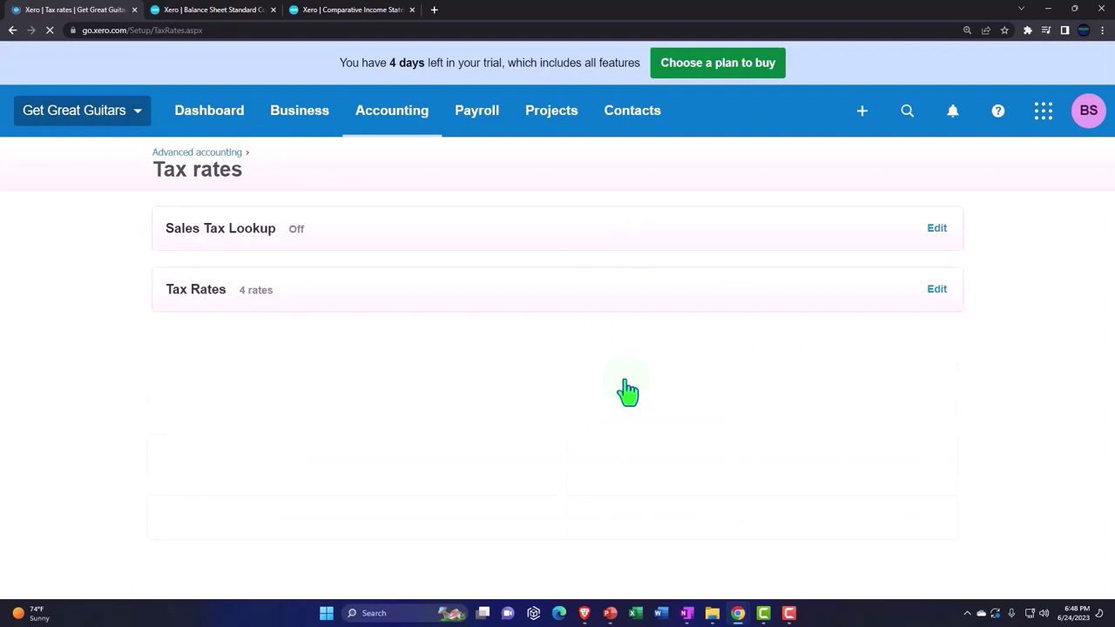
scroll(68, 373, down, 1)
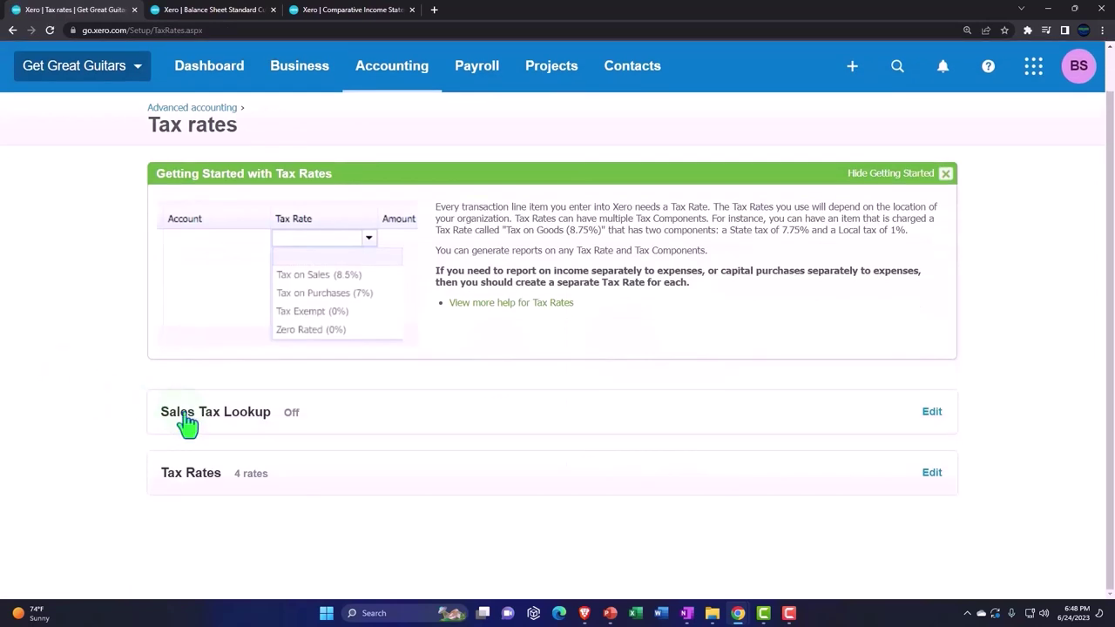
Expand the Sales Tax Lookup and Tax Rates sections and examine the rates set up for the organization
click(186, 417)
scroll(82, 398, down, 3)
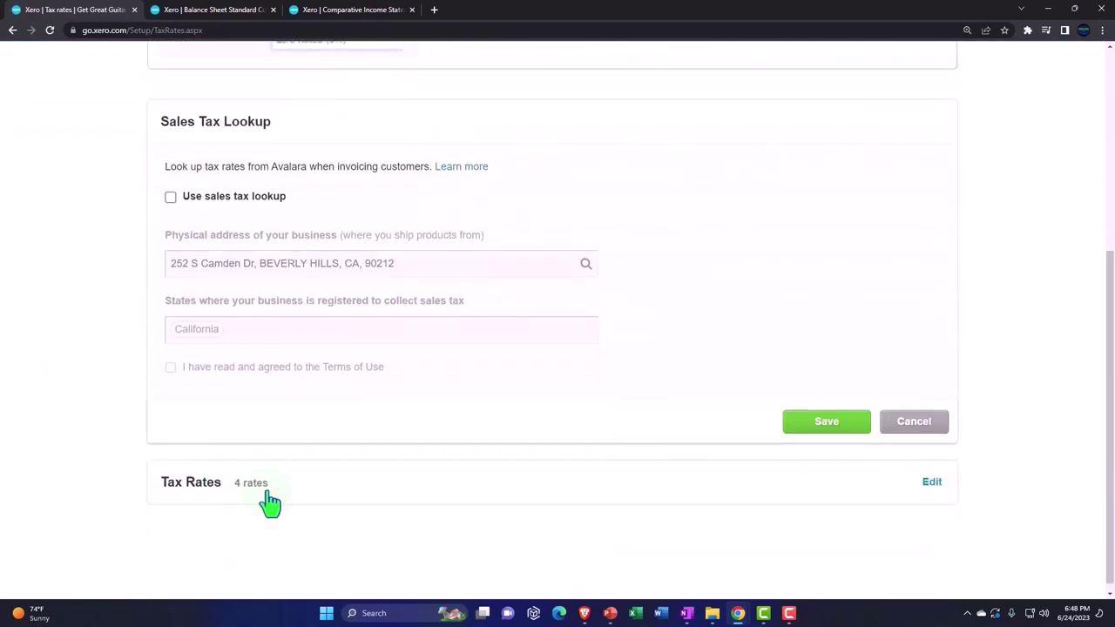
click(270, 502)
scroll(125, 441, down, 2)
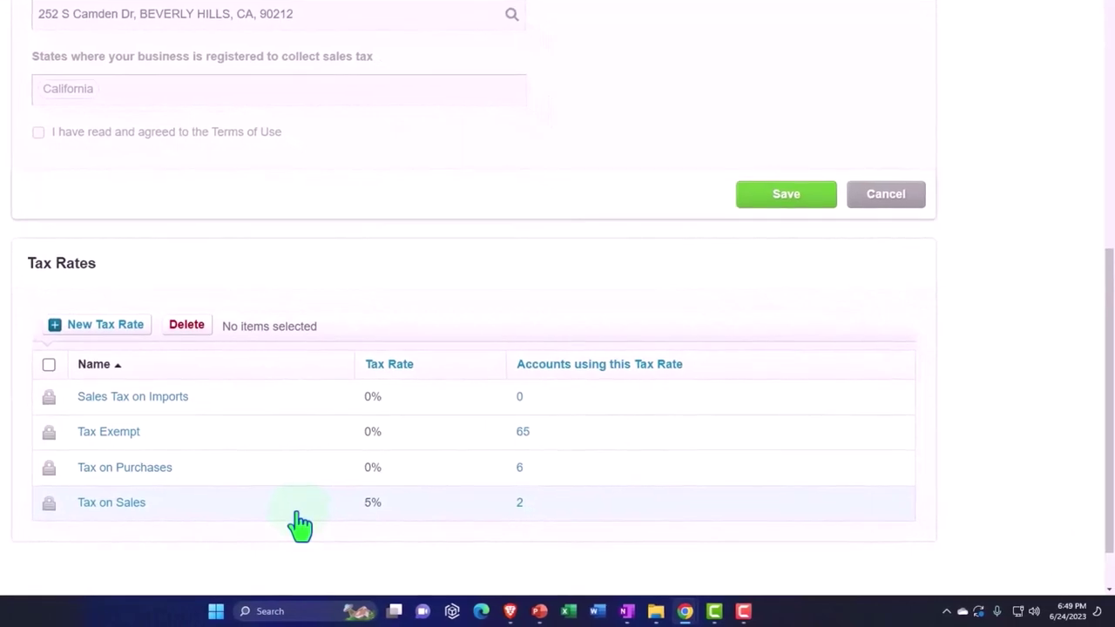
Open the Products and services list and look through the items with their cost and sale prices
scroll(300, 524, up, 7)
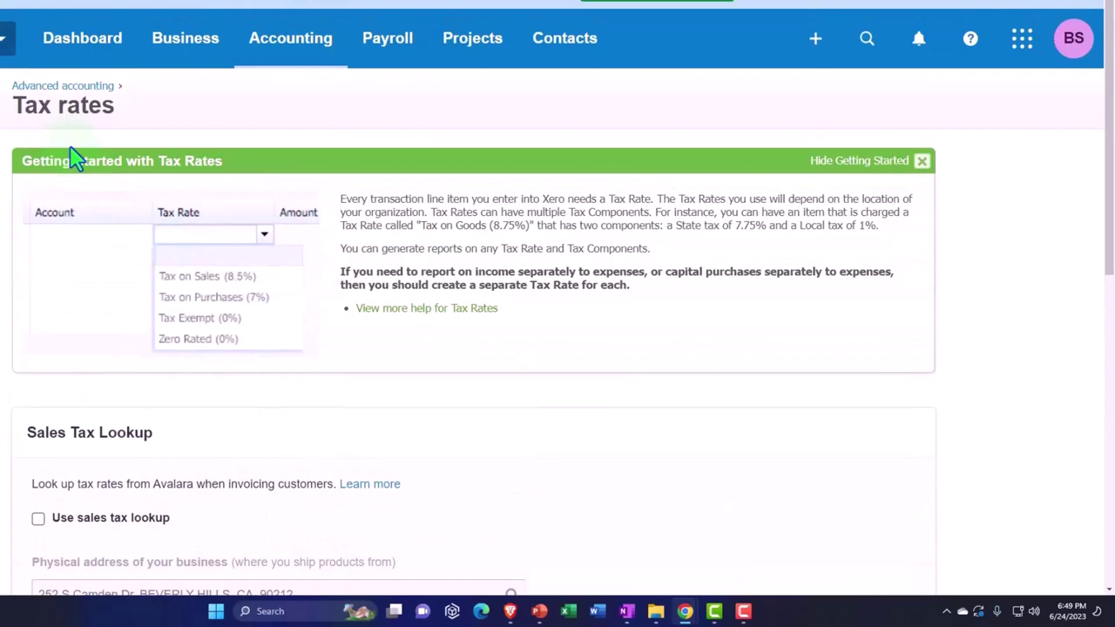
click(195, 61)
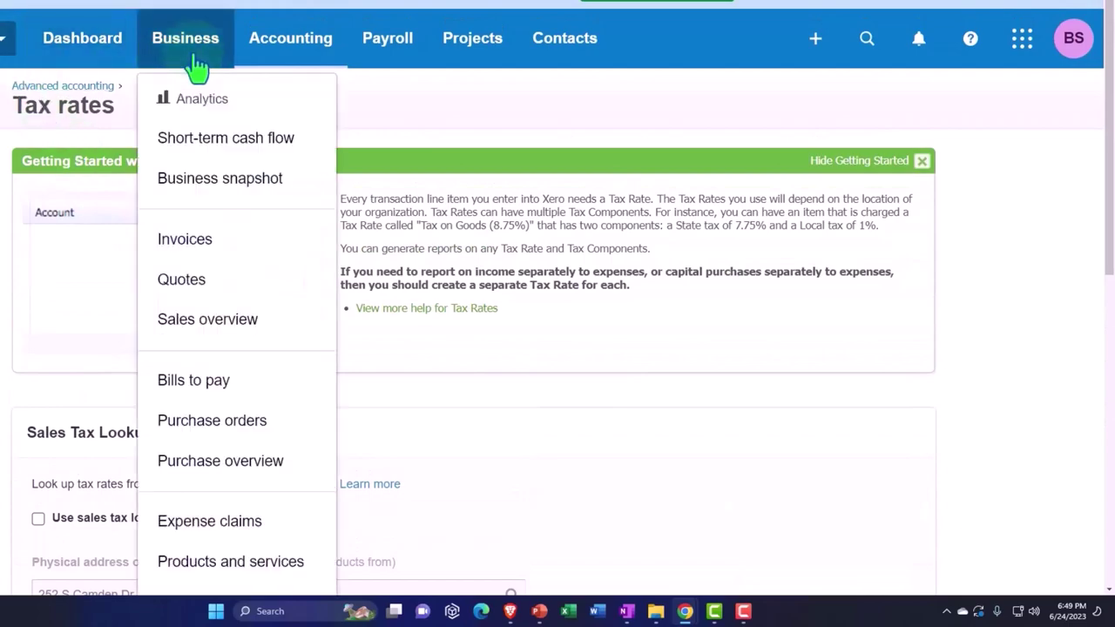
click(259, 561)
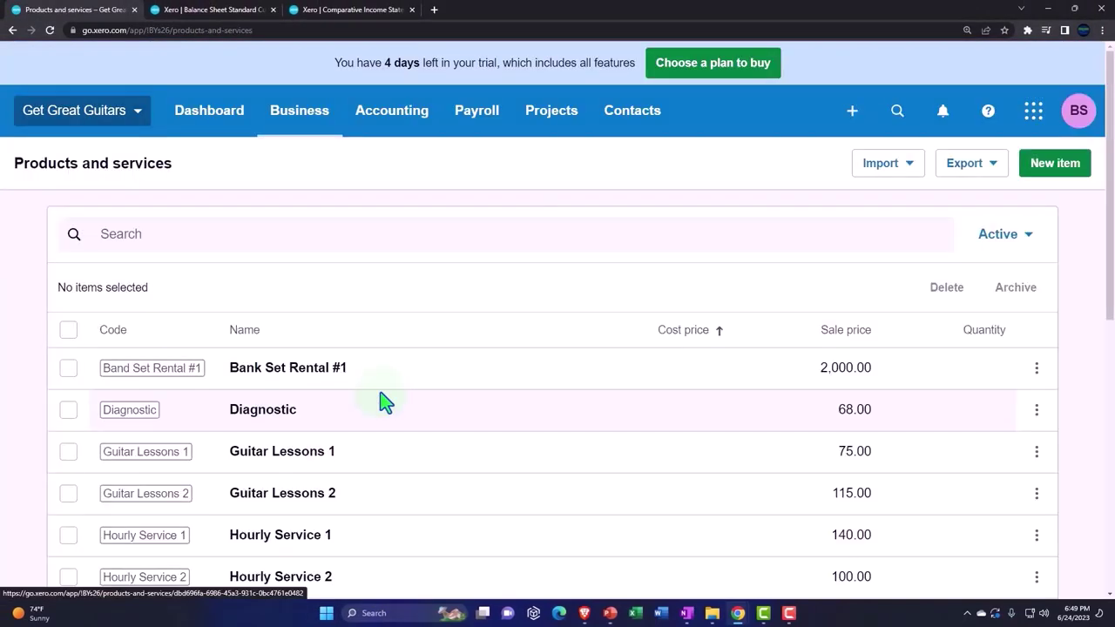
scroll(384, 402, down, 2)
scroll(383, 403, down, 5)
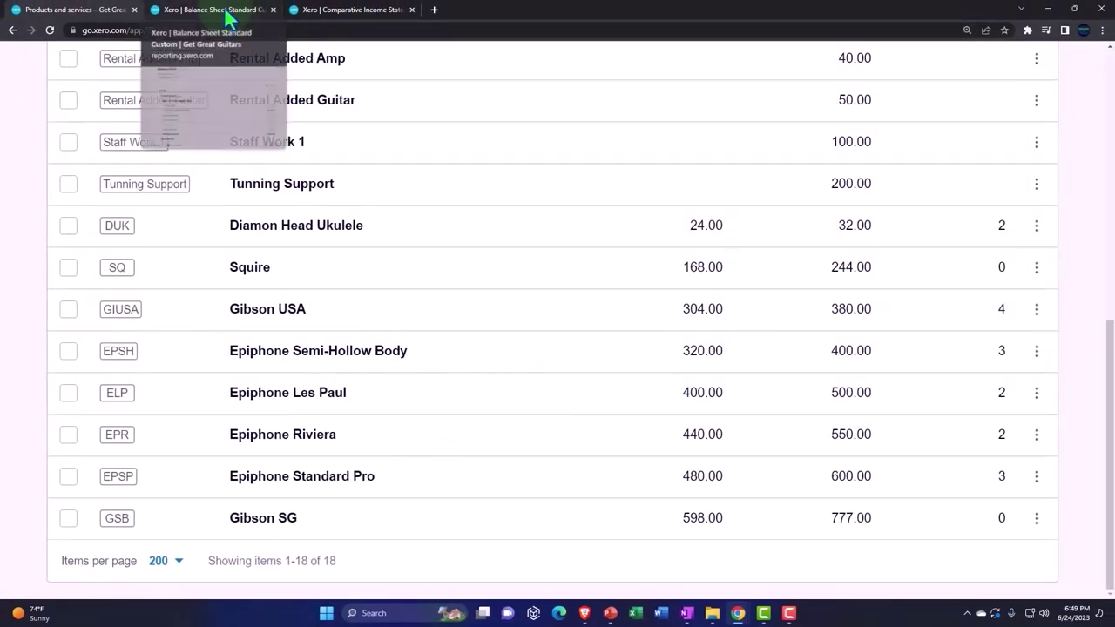
Switch to the Balance Sheet report tab and examine its current assets section
click(228, 16)
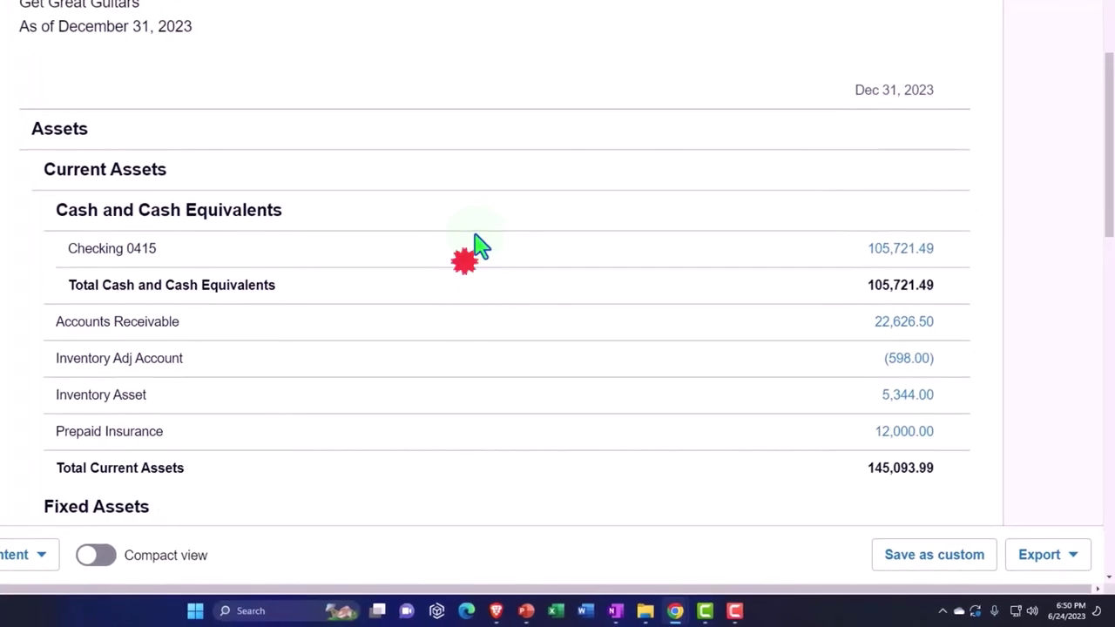
scroll(481, 247, up, 3)
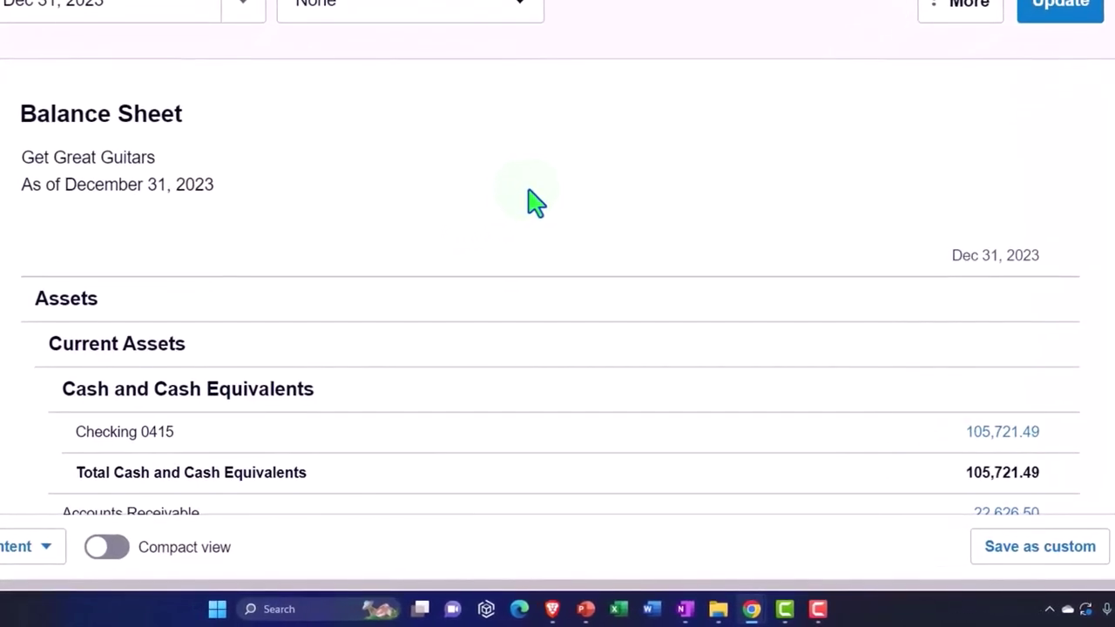
Open the transaction detail behind the Accounts Payable amount under current liabilities on the balance sheet
scroll(534, 202, down, 10)
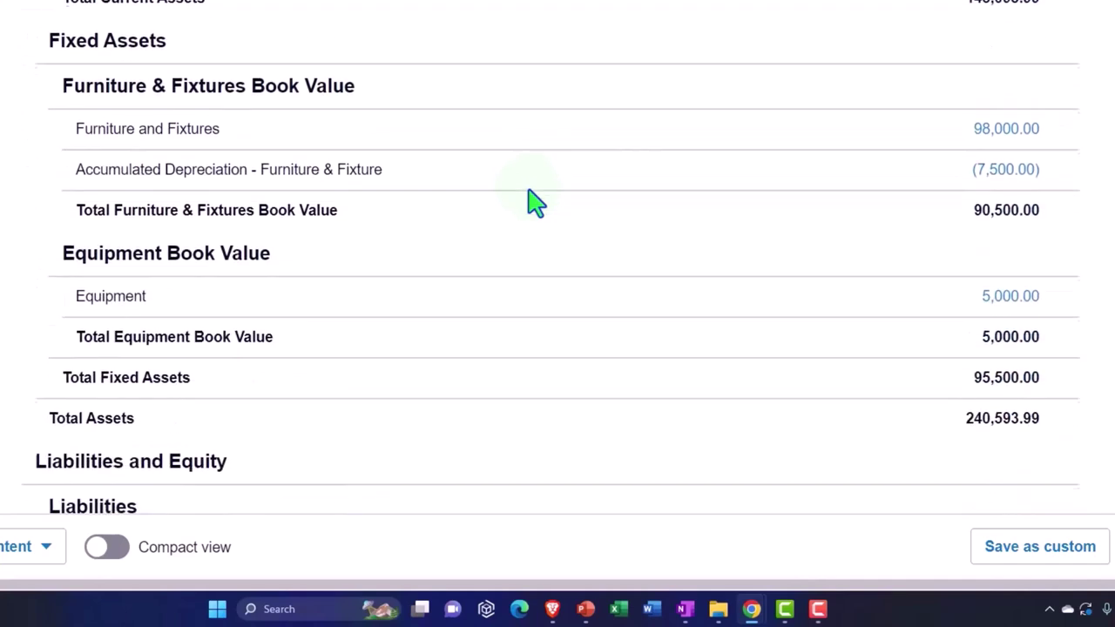
scroll(533, 202, down, 5)
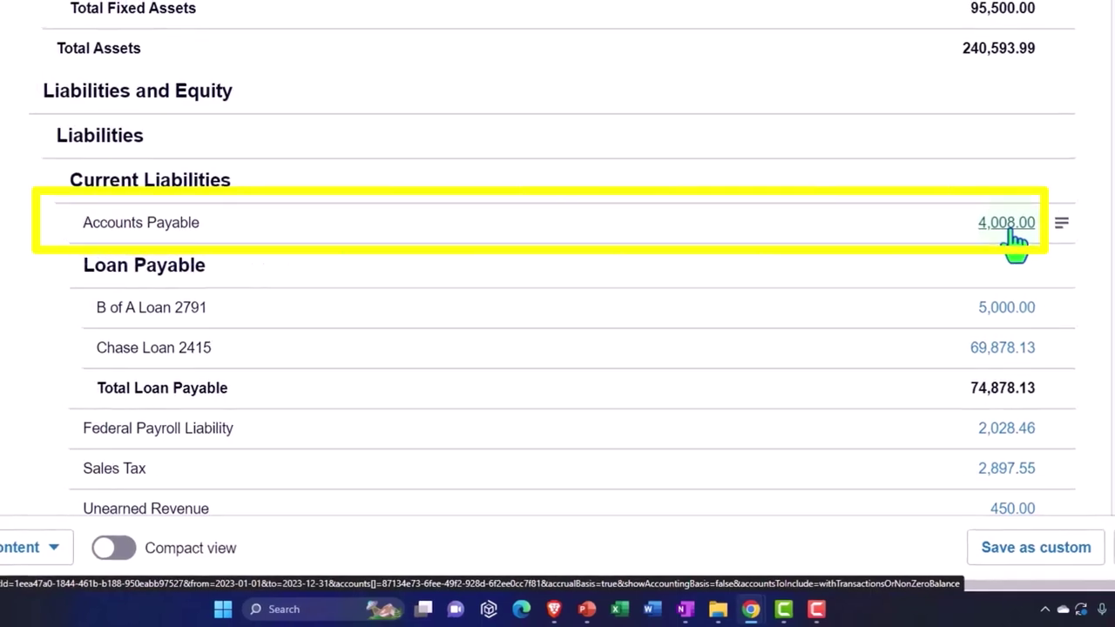
click(1010, 220)
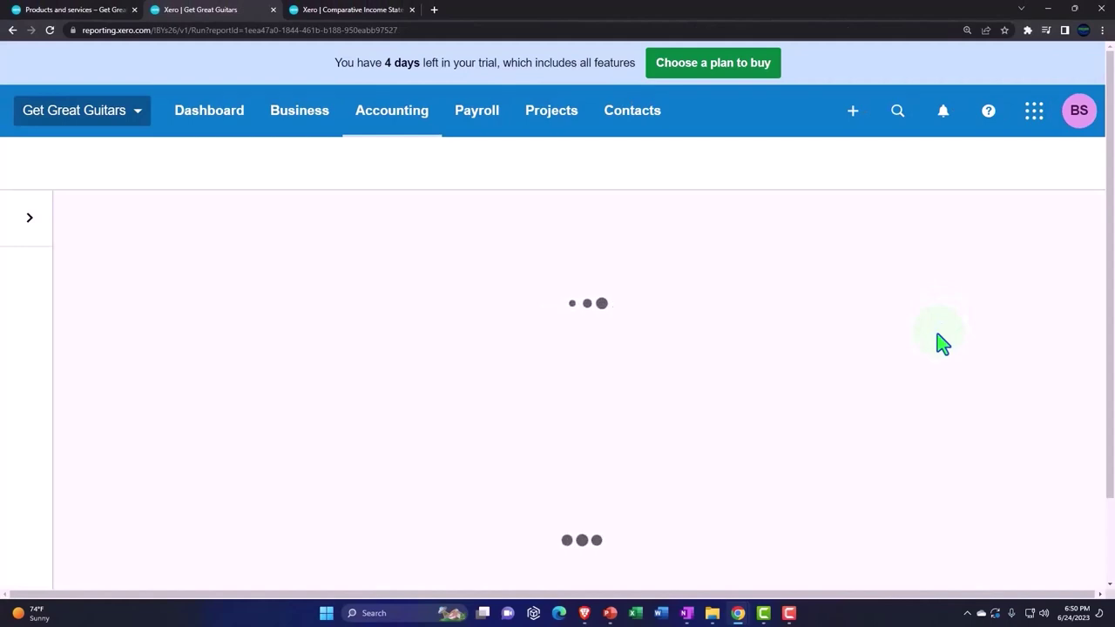
Examine the payable invoices and payments listed in the Accounts Payable Transactions report for January 1 to December 31, 2023
scroll(940, 340, down, 1)
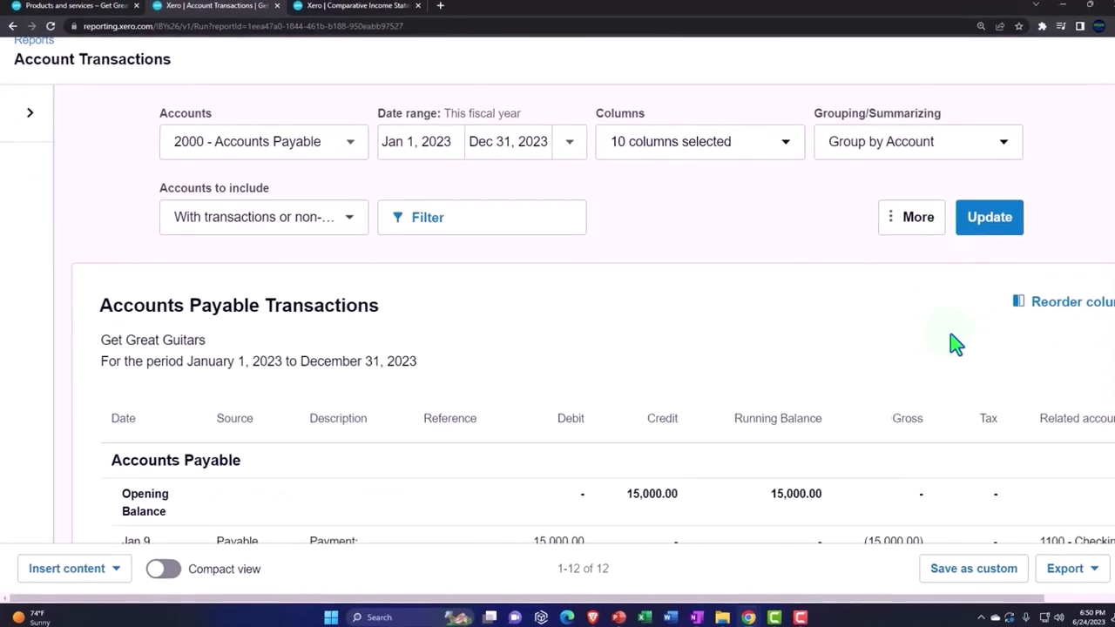
key(ctrl+minus)
scroll(921, 348, down, 5)
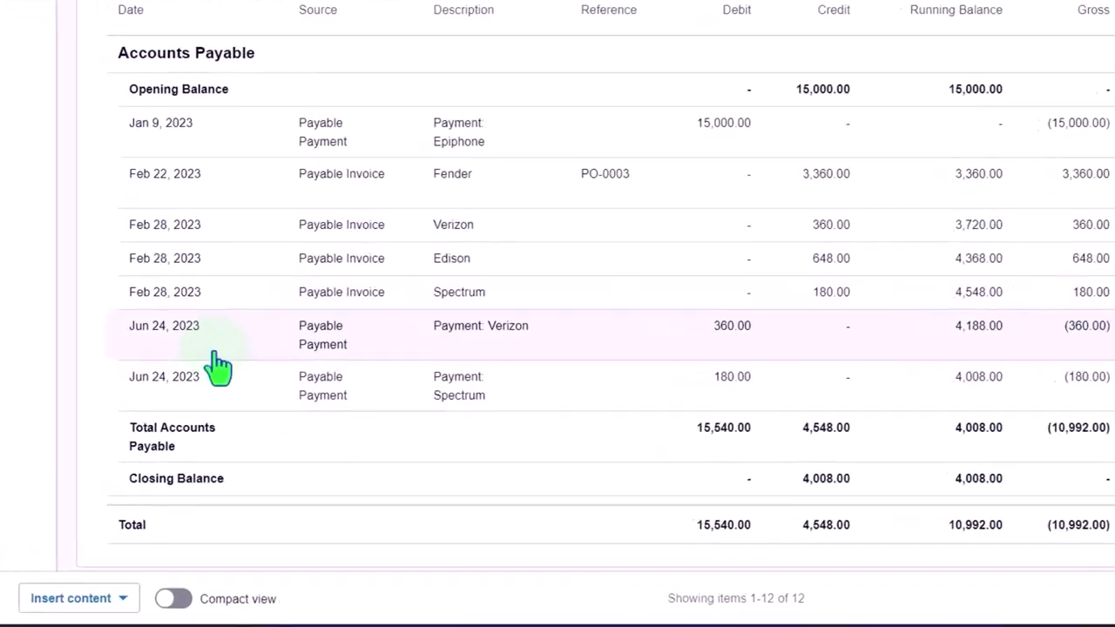
click(273, 366)
scroll(274, 383, up, 6)
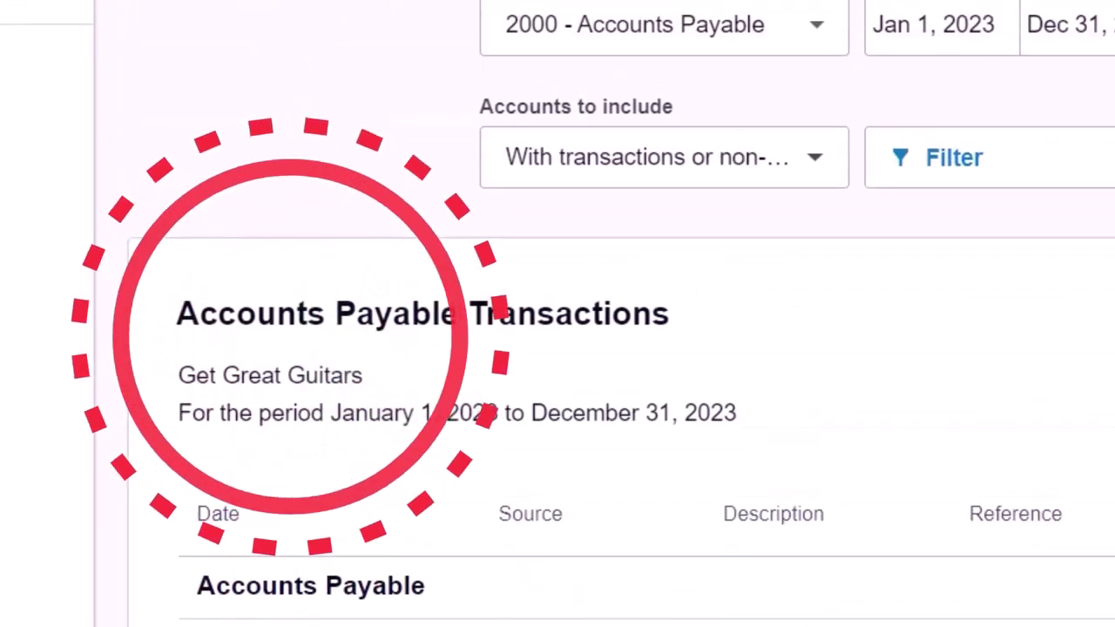
Return to the Balance Sheet report and look through its assets toward the liabilities section
scroll(293, 498, down, 7)
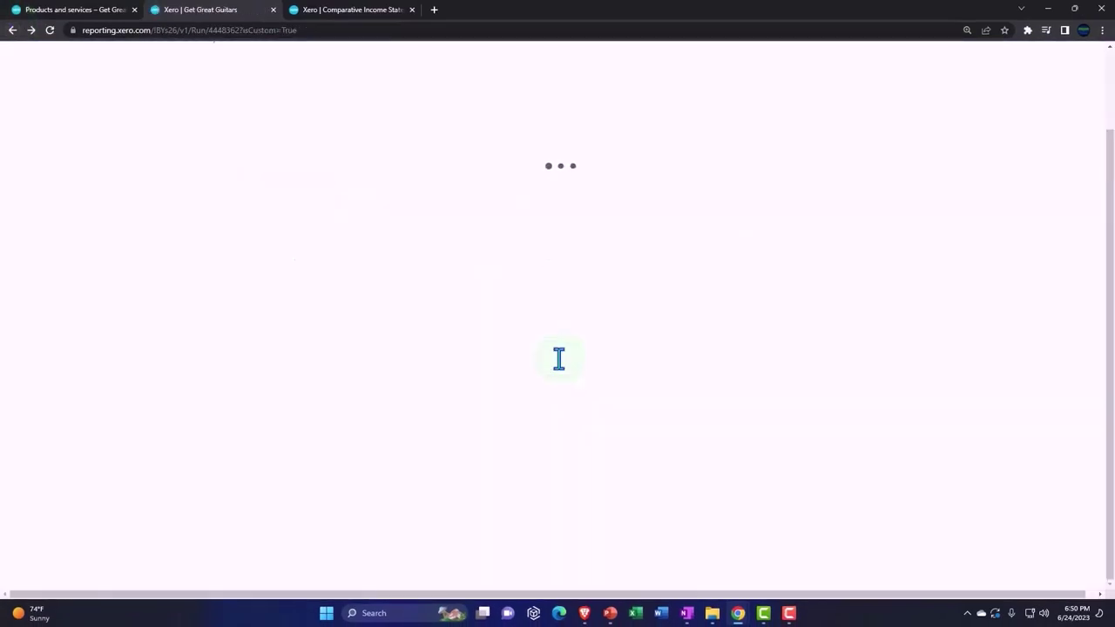
scroll(559, 359, down, 7)
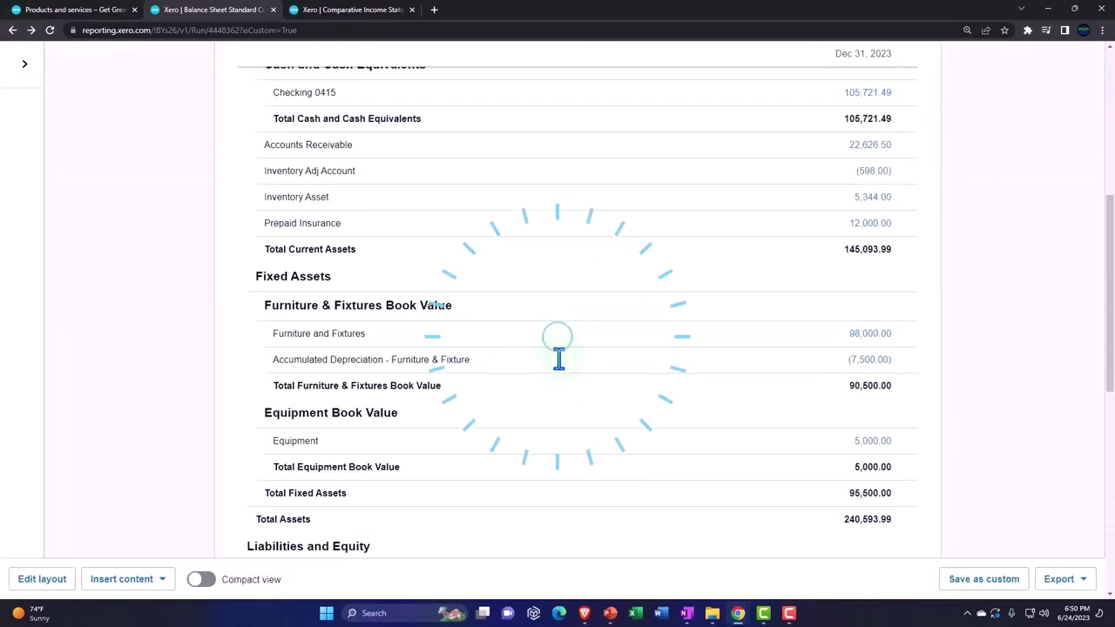